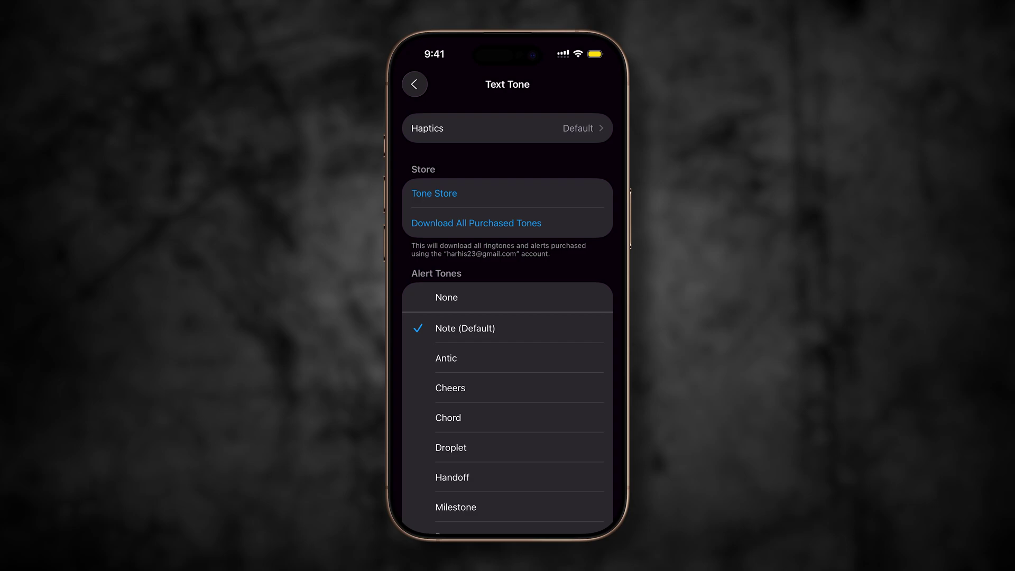
Step: Preview the Cheers and Droplet text tones, keep Note (Default), and return to Sounds & Haptics
{"action": "left_click", "coordinate": [508, 389]}
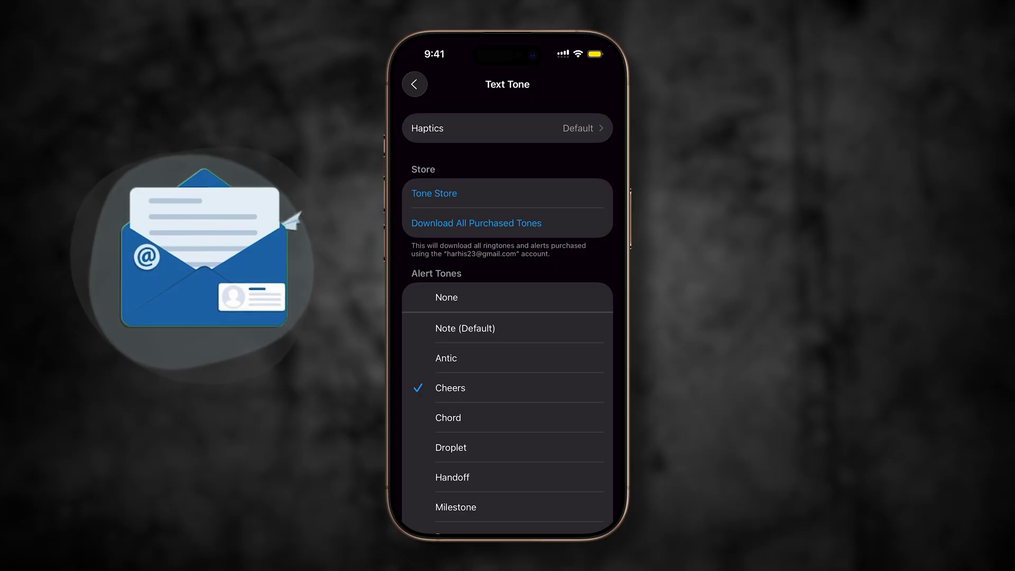
{"action": "left_click", "coordinate": [508, 448]}
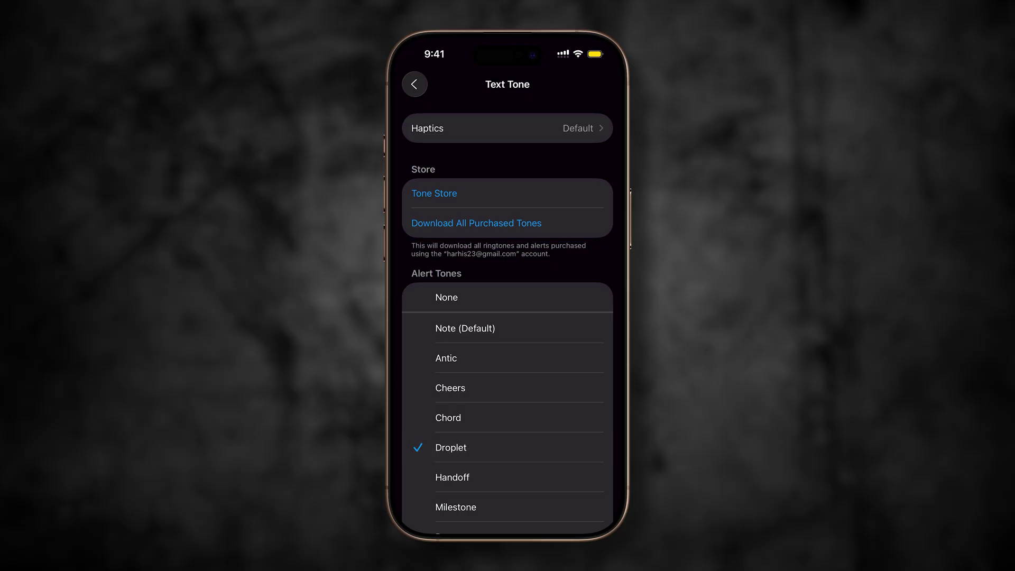
{"action": "left_click", "coordinate": [508, 327]}
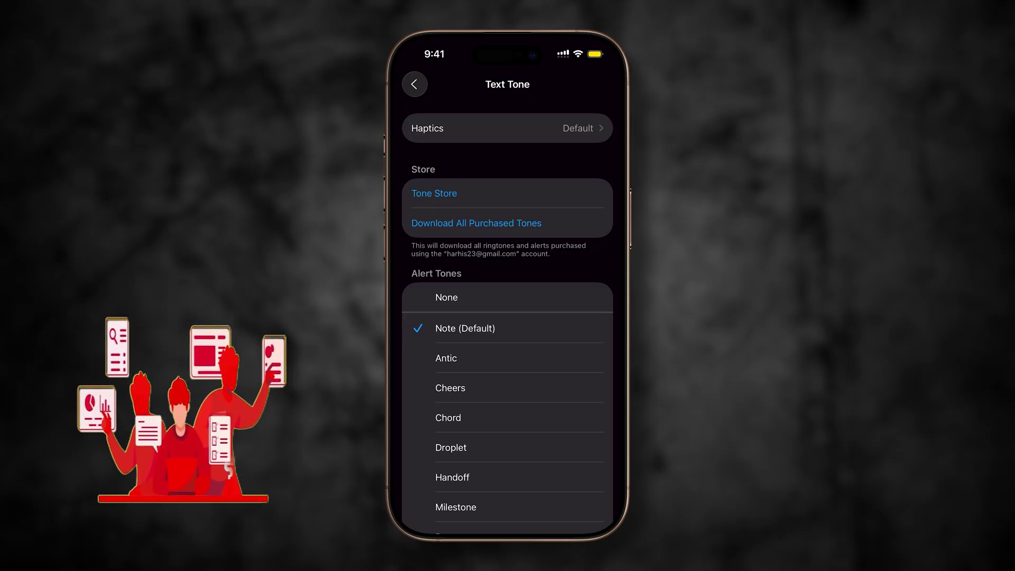
{"action": "left_click", "coordinate": [414, 84]}
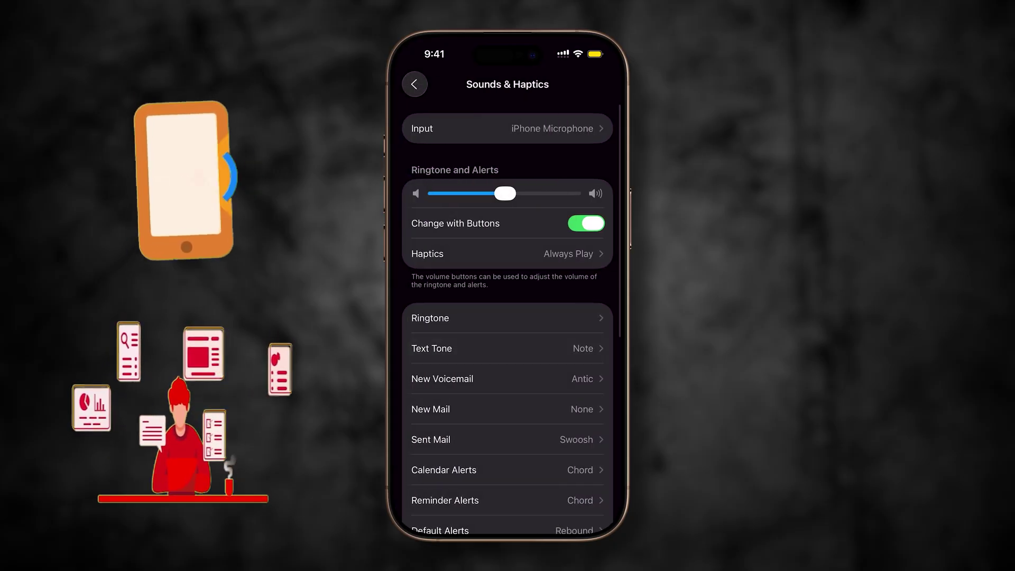
{"action": "scroll", "coordinate": [508, 358], "scroll_direction": "down", "scroll_amount": 8}
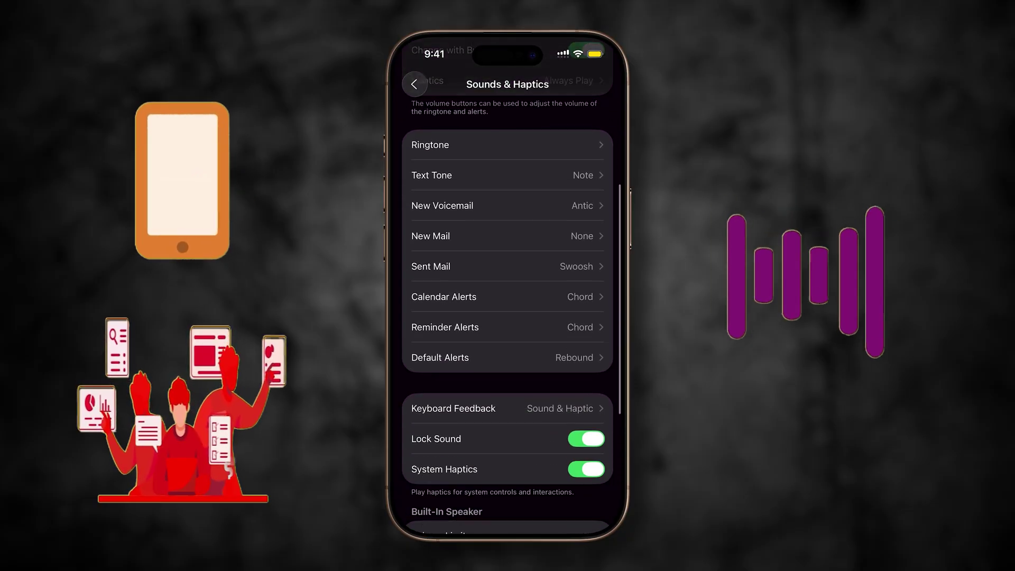